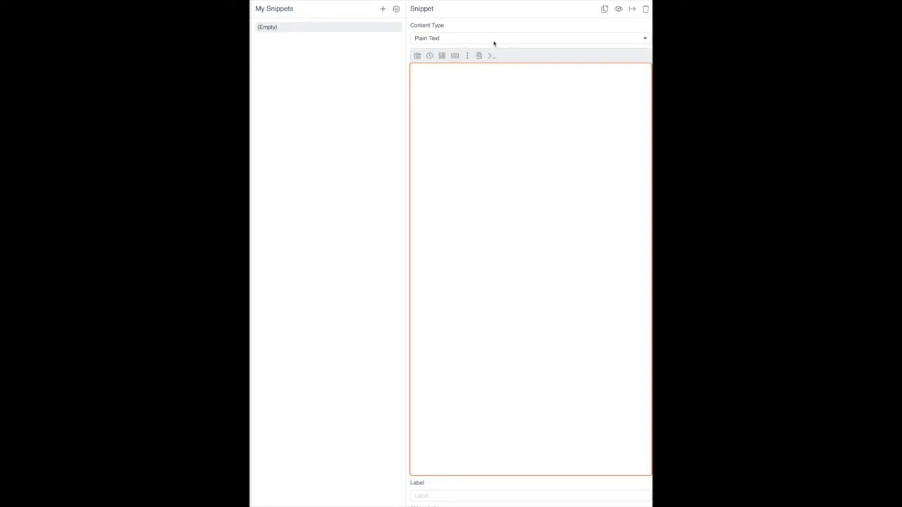
Switch the snippet's content type to Formatted Text, Pictures and back to Plain Text
left_click(645, 38)
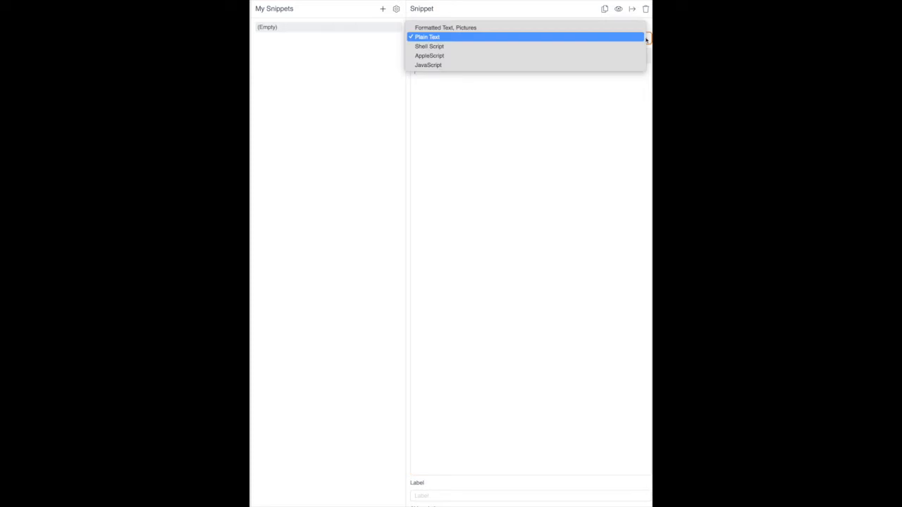
left_click(473, 27)
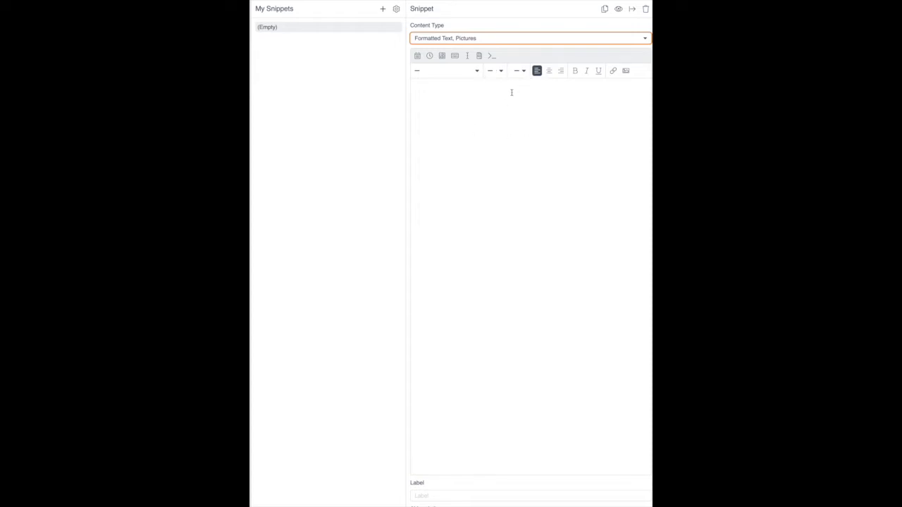
left_click(451, 38)
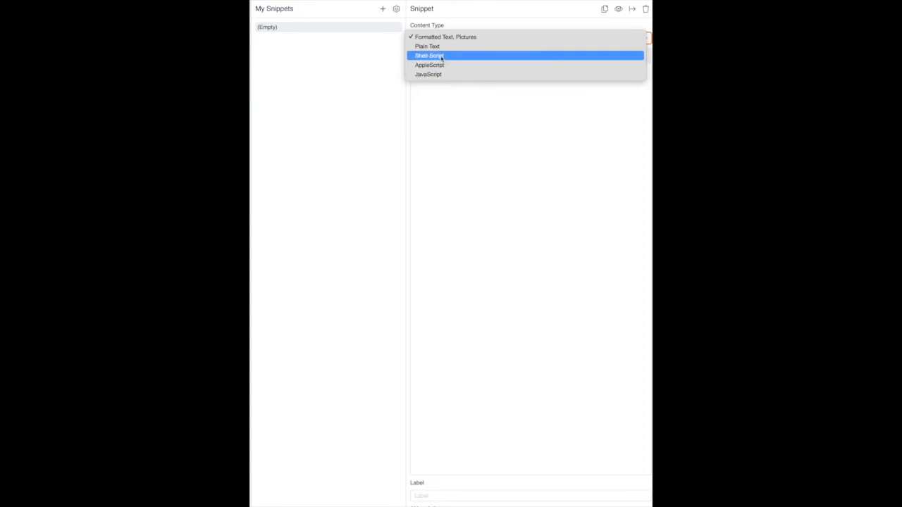
left_click(435, 46)
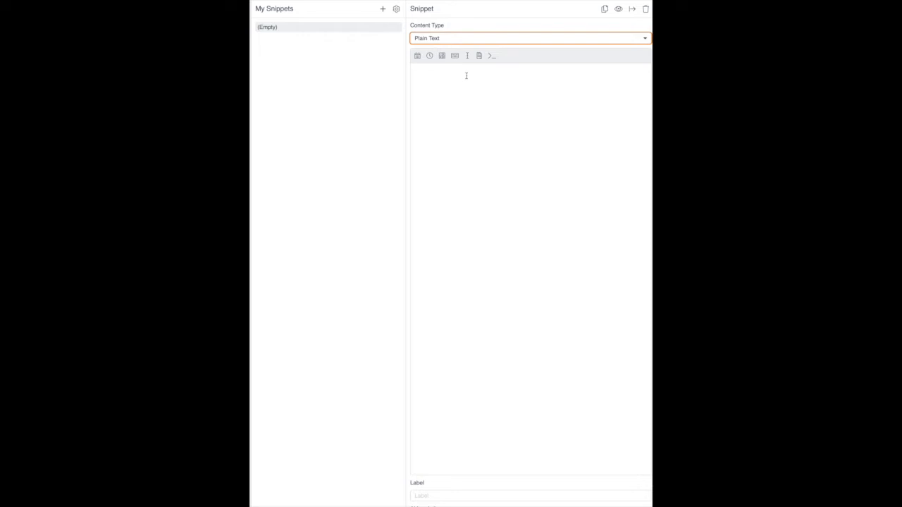
Enter the website address as the snippet's content and label the snippet DE Web Address
left_click(425, 79)
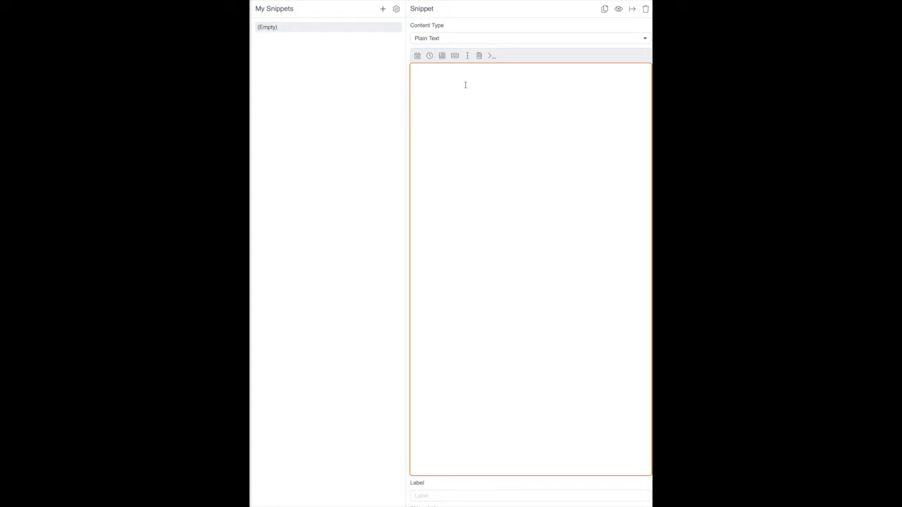
type("www.DaveEdwafde")
key("BackSpace")
key("BackSpace")
key("BackSpace")
type("rdsMedia.com")
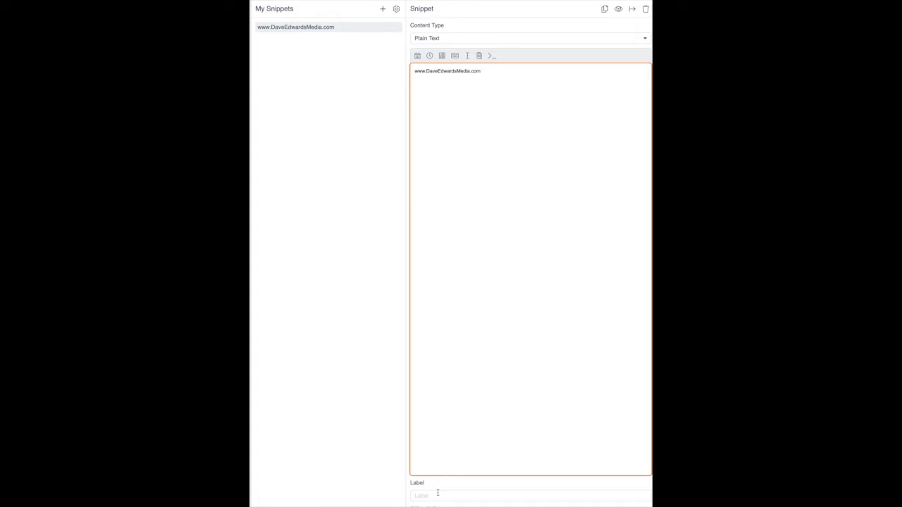
left_click(413, 474)
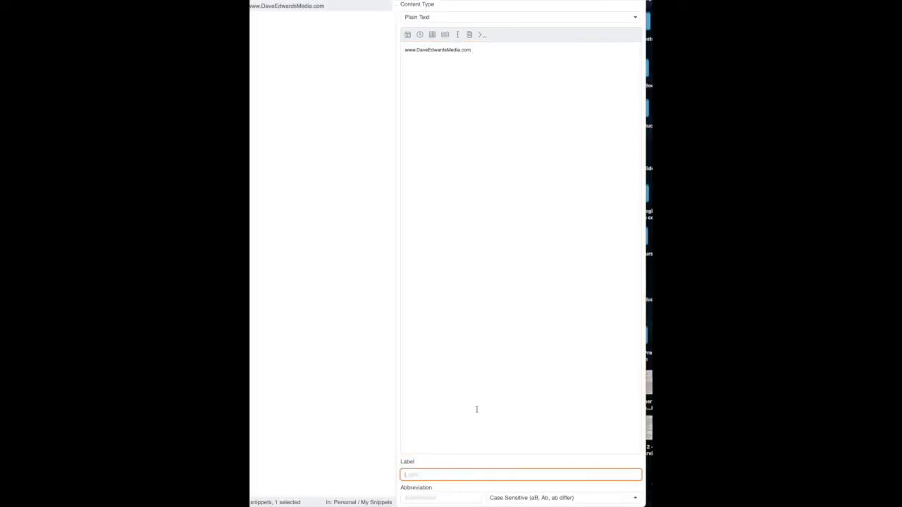
type("DE Web Address")
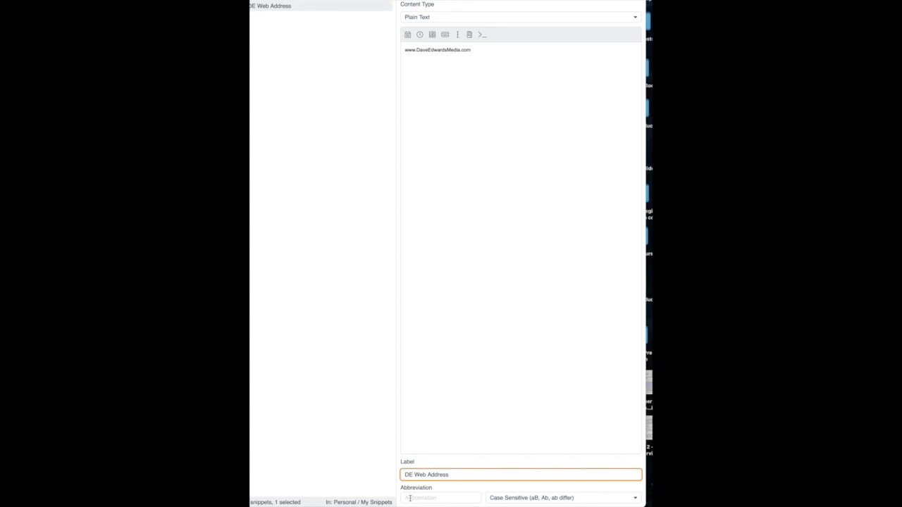
Try out the abbreviations /webaddress, webaddress and web for the snippet, clearing each one again
left_click(409, 498)
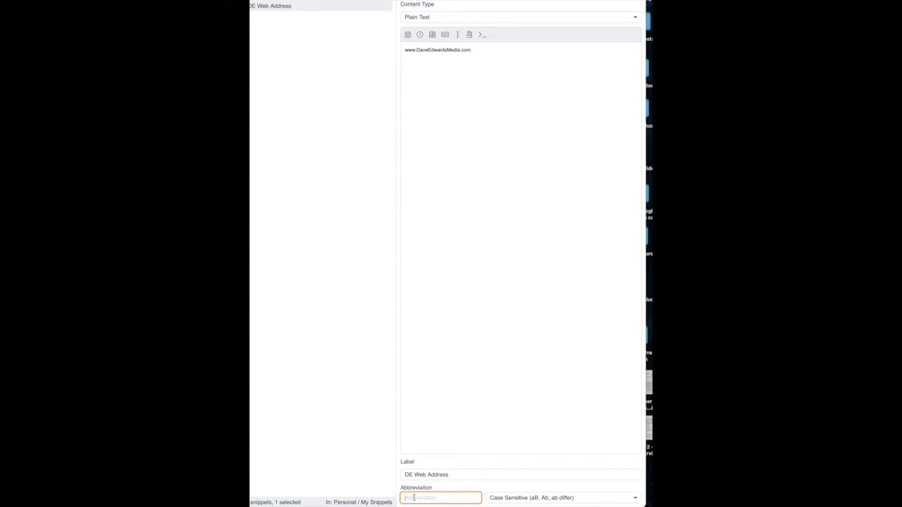
type("/webaddress")
key("BackSpace")
key("BackSpace")
key("BackSpace")
key("BackSpace")
key("BackSpace")
key("BackSpace")
key("BackSpace")
key("BackSpace")
key("BackSpace")
key("BackSpace")
key("BackSpace")
type("webaddress")
key("BackSpace")
key("BackSpace")
key("BackSpace")
key("BackSpace")
key("BackSpace")
key("BackSpace")
key("BackSpace")
key("BackSpace")
key("BackSpace")
key("BackSpace")
type("web")
key("BackSpace")
key("BackSpace")
key("BackSpace")
type("+")
key("BackSpace")
type("zas;")
key("BackSpace")
key("BackSpace")
key("BackSpace")
key("BackSpace")
Replace the website address in the snippet's content with the text "Today's date is:"
left_click(407, 35)
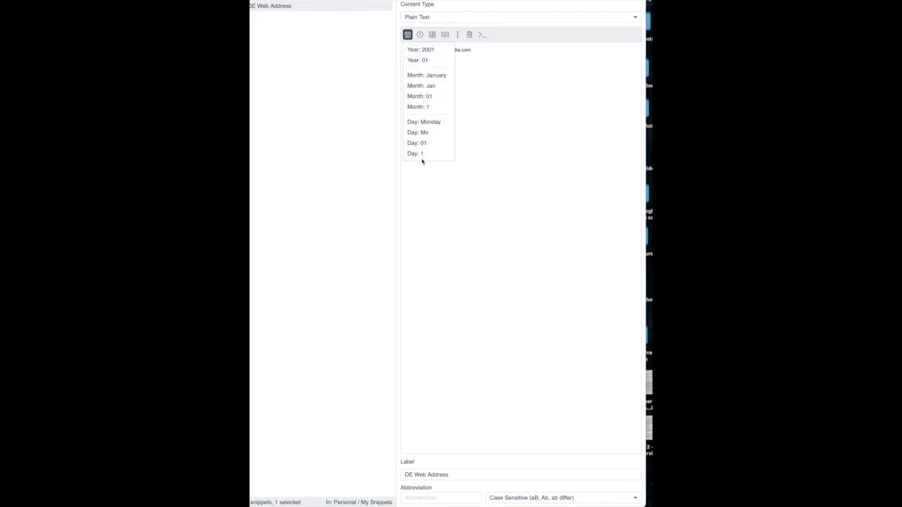
left_click(504, 69)
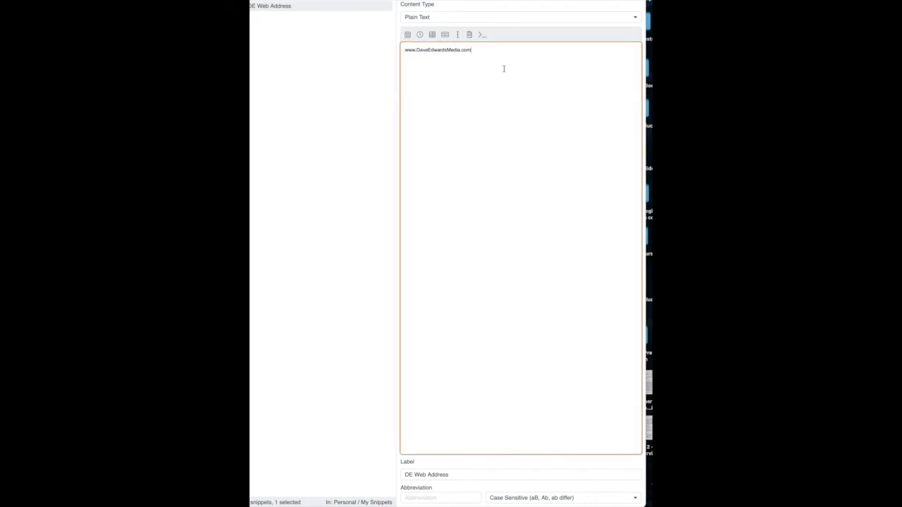
left_click_drag(428, 53, 401, 52)
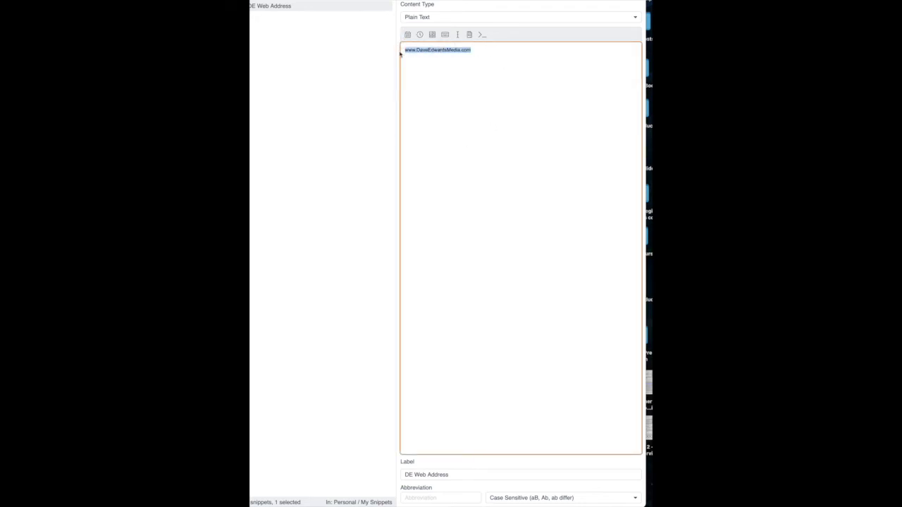
key("BackSpace")
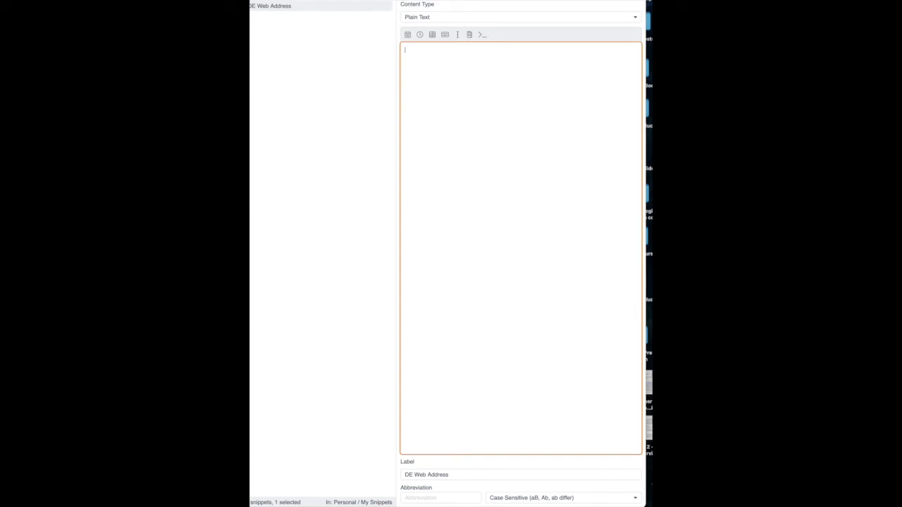
type("Today's date is:")
Add the date placeholders Month: January, Month: 01 and Year: 2001 after the text "Today's date is:"
left_click(408, 34)
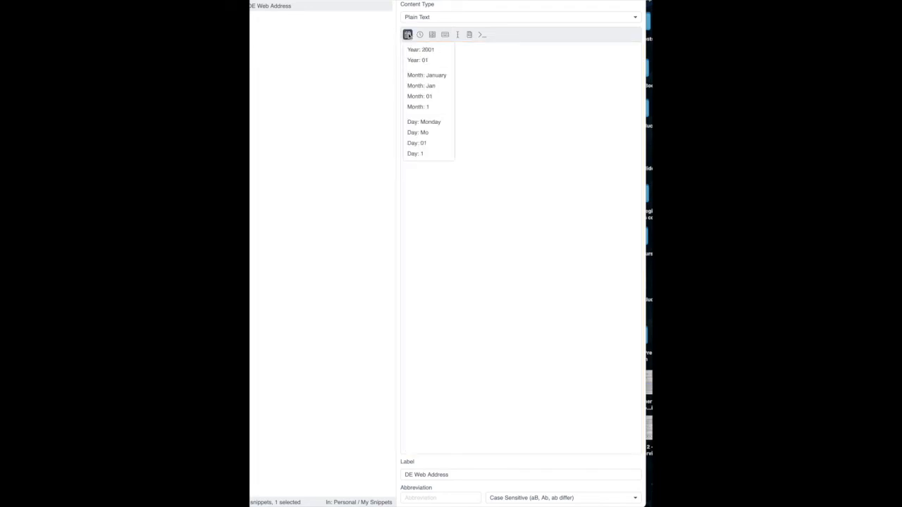
left_click(416, 75)
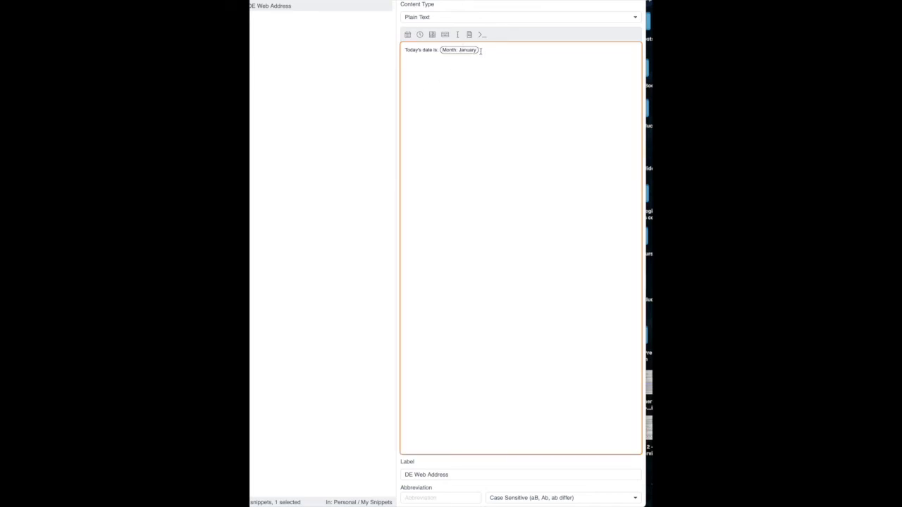
left_click(408, 36)
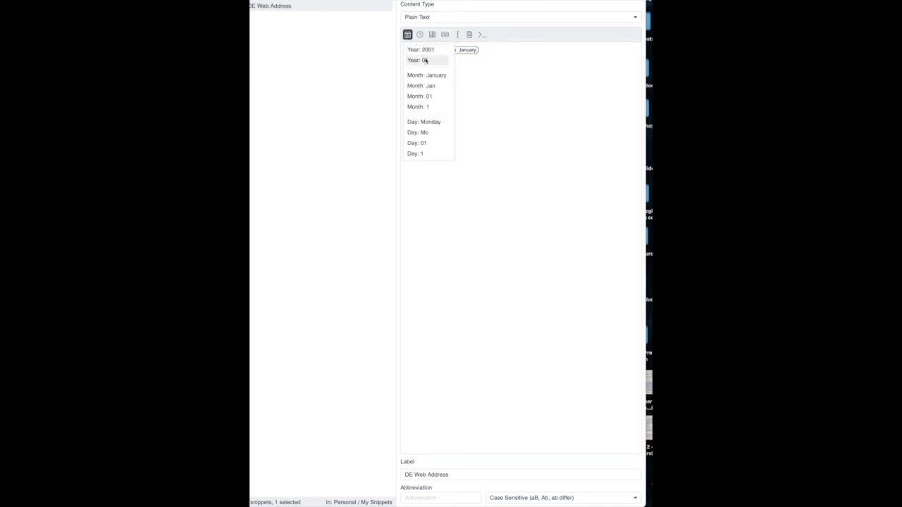
left_click(426, 96)
left_click(407, 35)
left_click(421, 50)
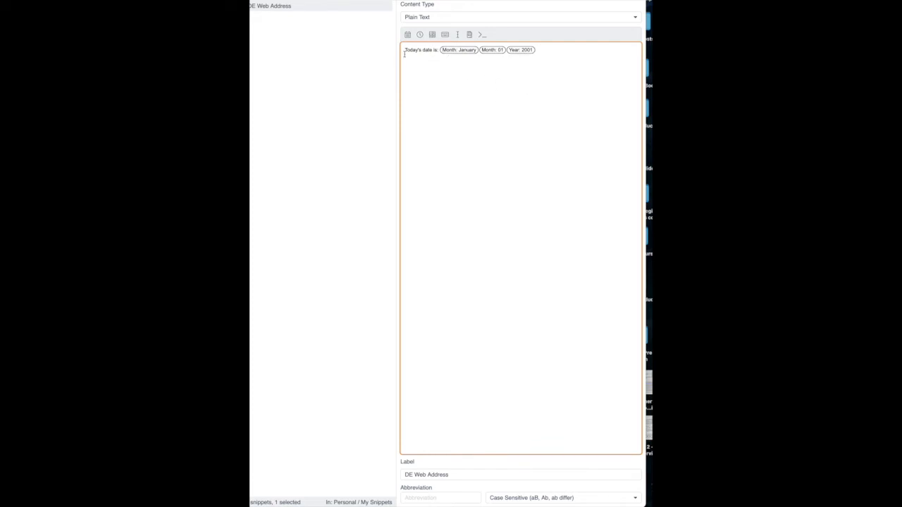
Add a Return key placeholder after the year placeholder in the snippet's content
left_click(420, 35)
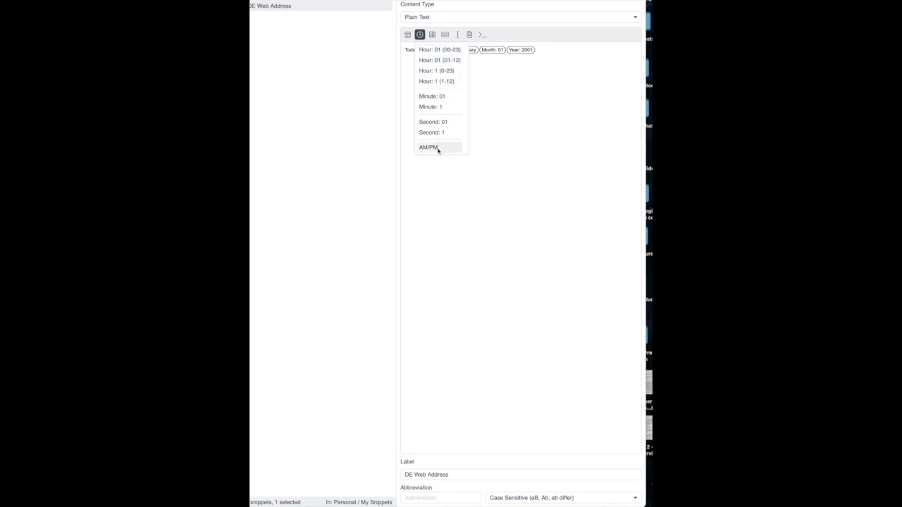
left_click(564, 120)
left_click(432, 34)
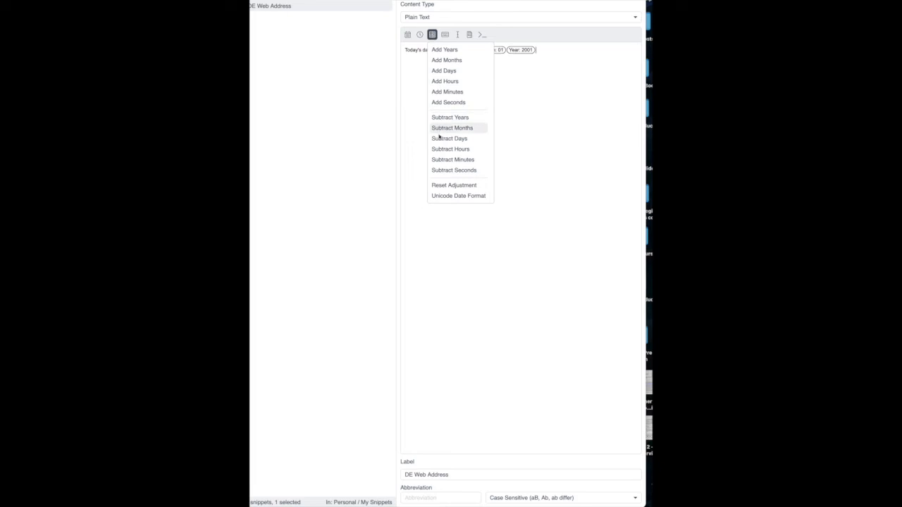
left_click(444, 34)
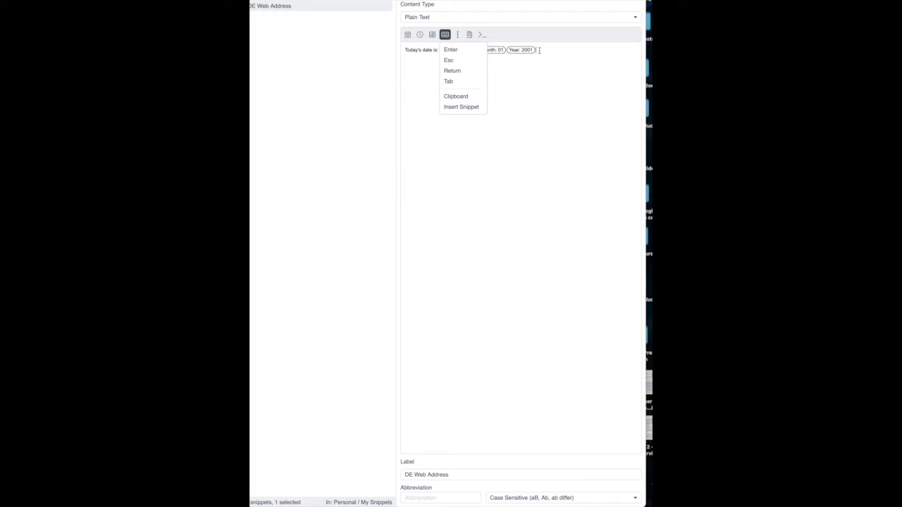
left_click(452, 71)
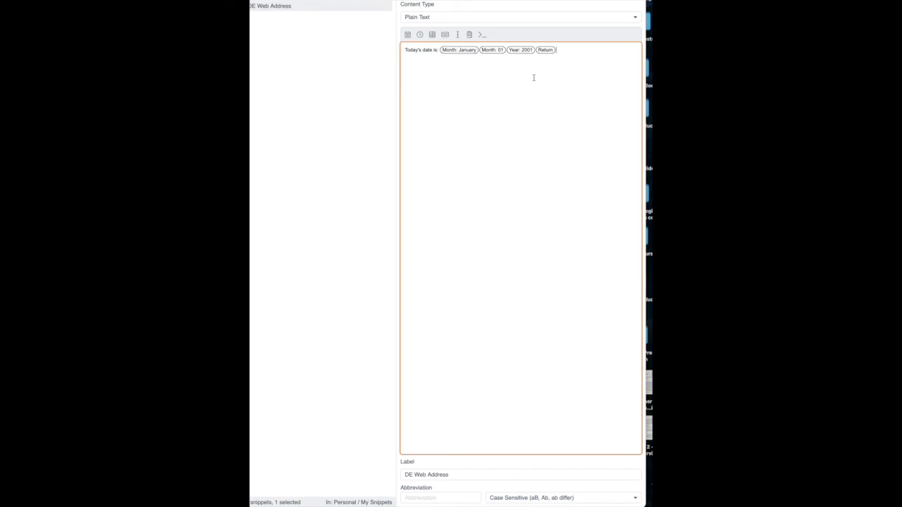
left_click(457, 35)
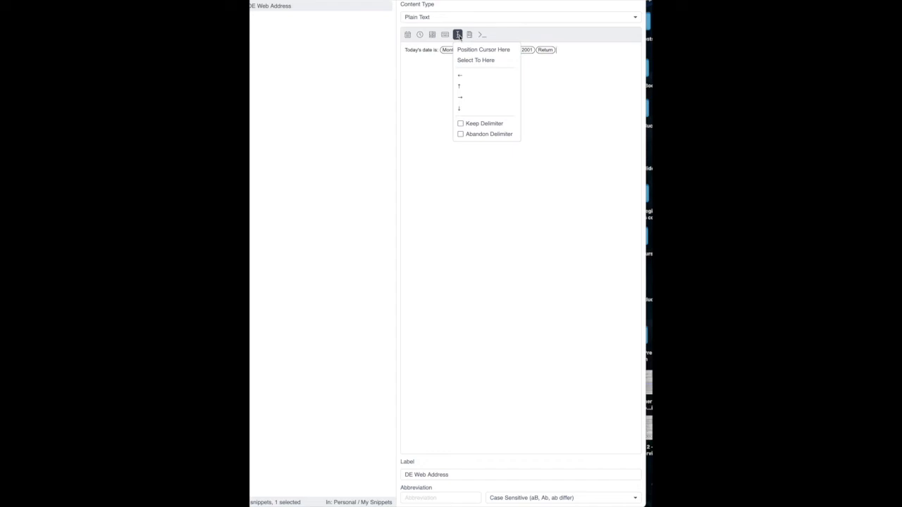
left_click(470, 35)
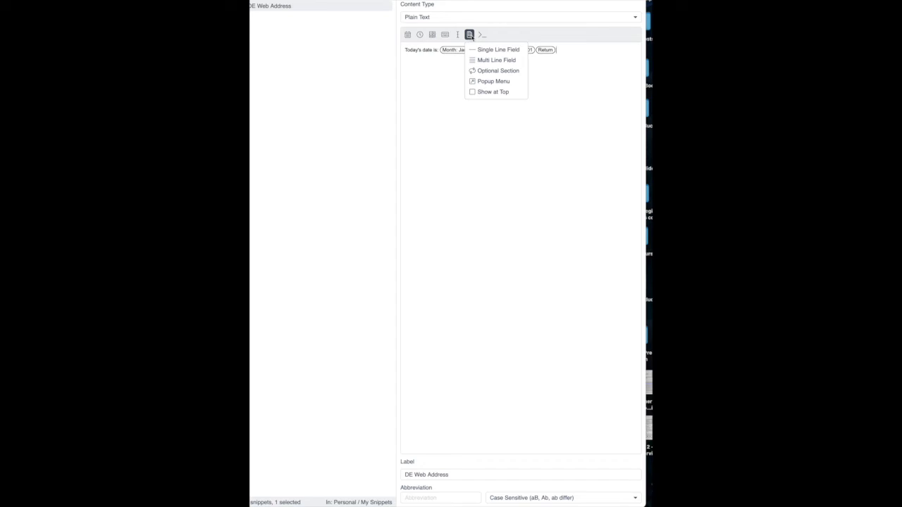
left_click(481, 35)
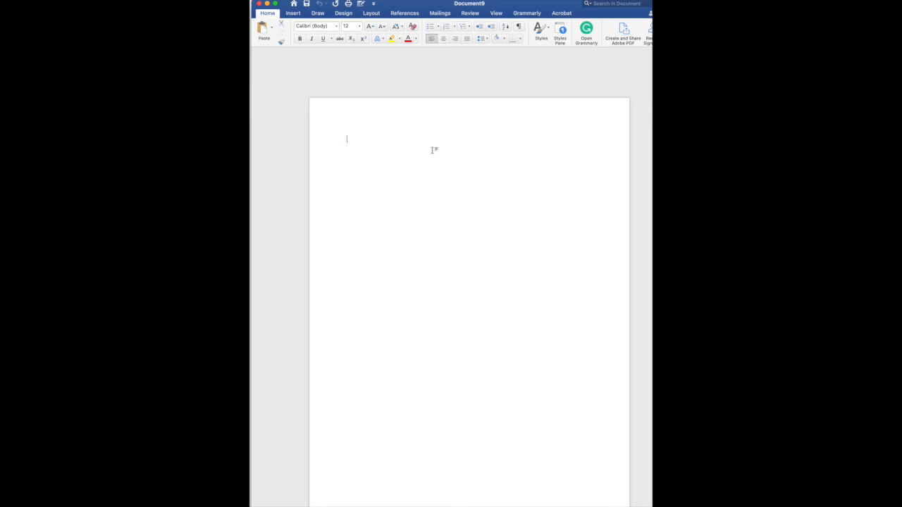
In the blank Word document, expand the e-mail address snippet with the abbreviation demail and start a new line
type("/demail")
key("BackSpace")
key("BackSpace")
key("BackSpace")
key("BackSpace")
key("BackSpace")
key("BackSpace")
type("demail")
key("Return")
Expand the website address snippet below the e-mail address with the abbreviation demwe, followed by two line breaks
type("demwe")
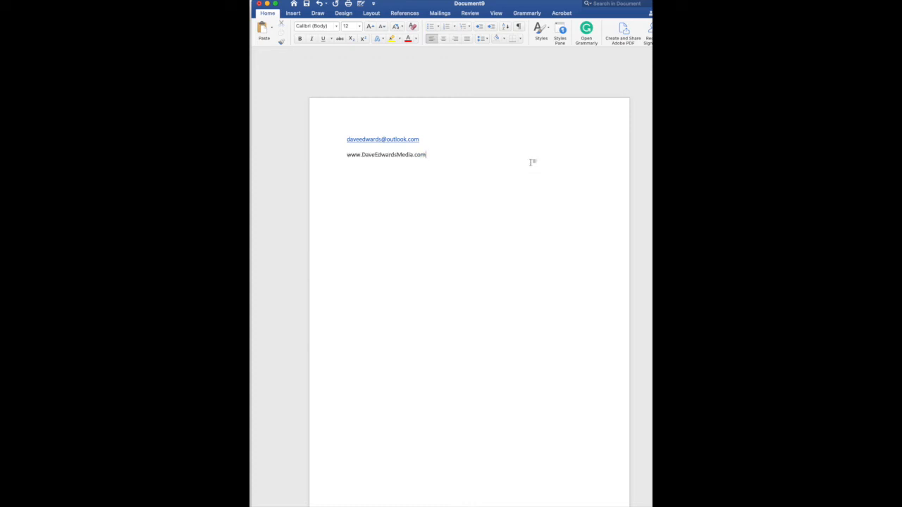
key("Return")
key("Return")
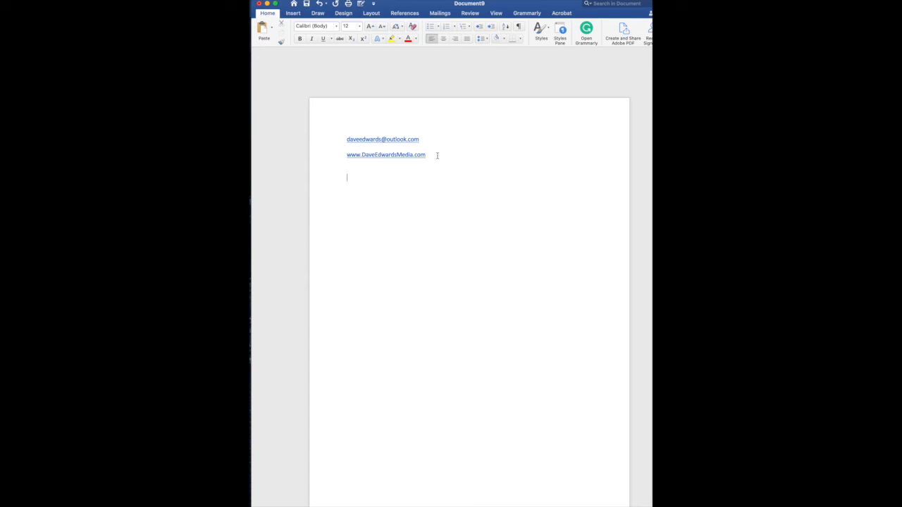
Expand the lorem ipsum placeholder snippet below the website address with the abbreviation //s
type("//s")
key("BackSpace")
key("BackSpace")
key("BackSpace")
type("Lorem ipsum dolor sit amet, consectetur adipiscing elit. Morbi venenatis a enim sit amet hendrerit. Quisque felis quam, laoreet a ligula dignissim, dictum interdum erat. Sed varius, dui et dapibus dignissim, nisi elit blandit eros, nec fringilla augue erat vel felis. Suspendisse at dolor in tortor condimentum faucibus. Nunc faucibus blandit enim nec facilisis. Cras rhoncus odio at dolor dictum, et dignissim magna maximus. Aenean iaculis velit elit, in scelerisque ante molestie vel. Integer finibus in enim vitae bibendum. Donec posuere justo bibendum, vestibulum enim a, faucibus lorem. Vivamus ultrices mauris ut purus iaculis faucibus. Sed ullamcorper ultrices porttitor. Mauris bibendum nulla eu est facilisis, eget imperdiet libero fringilla. In suscipit dapibus neque sit amet placerat. Maecenas aliquam rutrum condimentum. Sed sit amet viverra augue, sed vulputate purus. Nullam rutrum, purus a mattis varius, ex enim pretium purus, sed iaculis metus lacus non velit. Quisque fringilla diam maximus mauris ultricies, non commodo nisi luctus. Donec vitae nunc hendrerit, fringilla diam quis, dapibus sapien. Curabitur sed felis dolor. Nullam nec nibh eget nisi placerat fringilla quis placerat odio. Pellentesque efficitur velit at risus aliquam, non varius nulla sodales. Cras nulla nibh, gravida quis molestie eu, euismod et diam. Sed laoreet ultrices lacus ac sodales. Proin finibus tristique felis at tristique.")
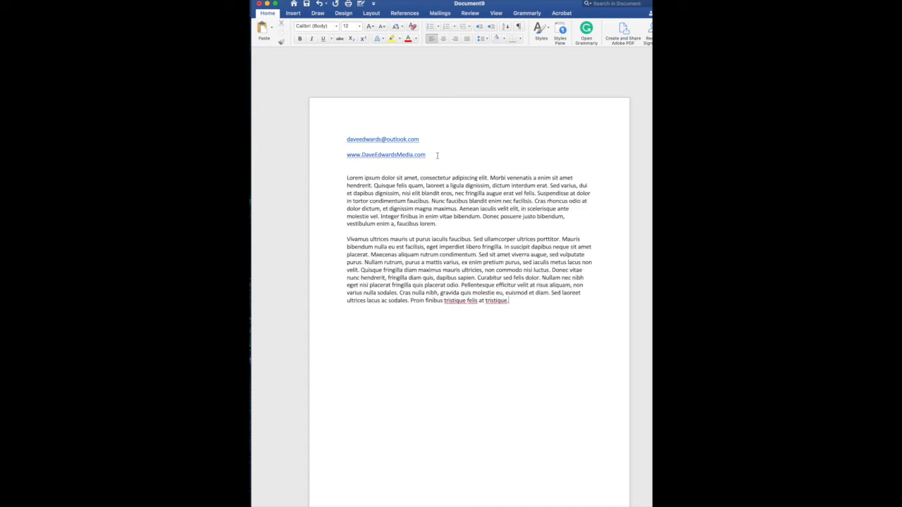